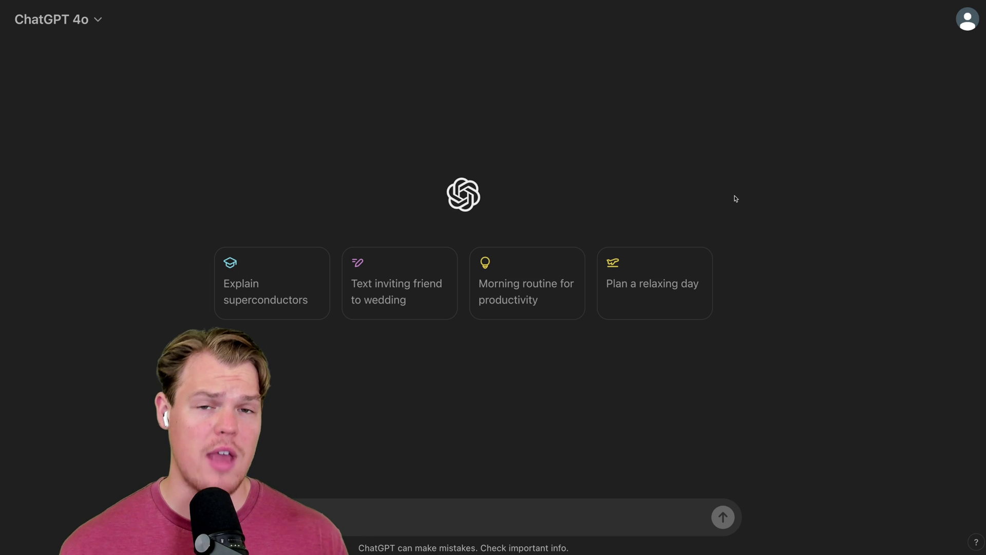
# - Open the ChatGPT_Desktop disk image and drag ChatGPT into the Applications folder
pyautogui.click(967, 19)
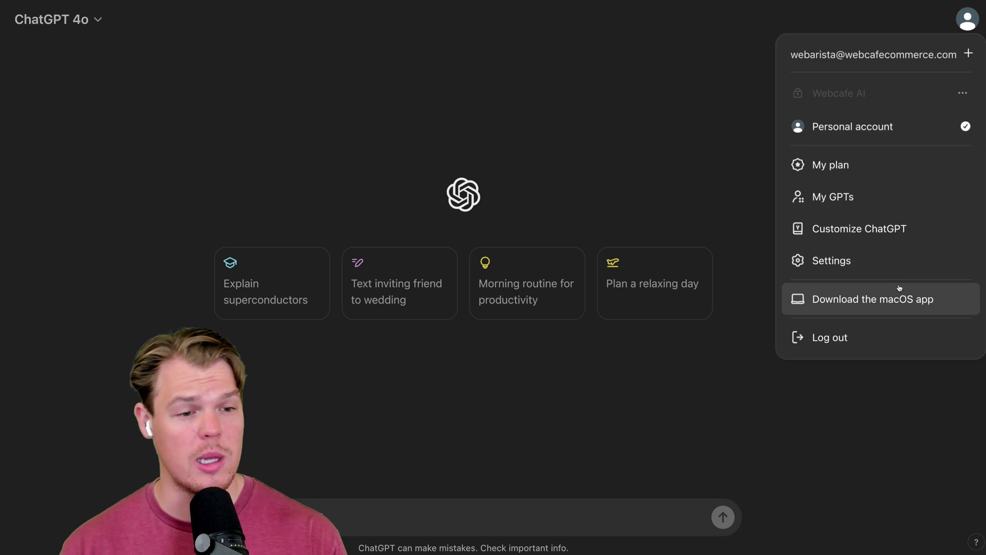
pyautogui.click(863, 257)
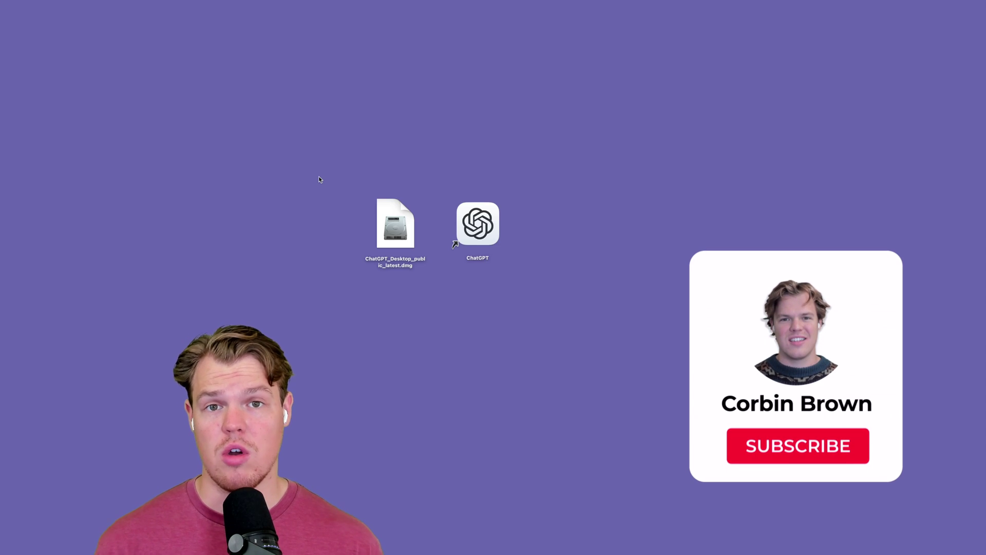
pyautogui.click(384, 224)
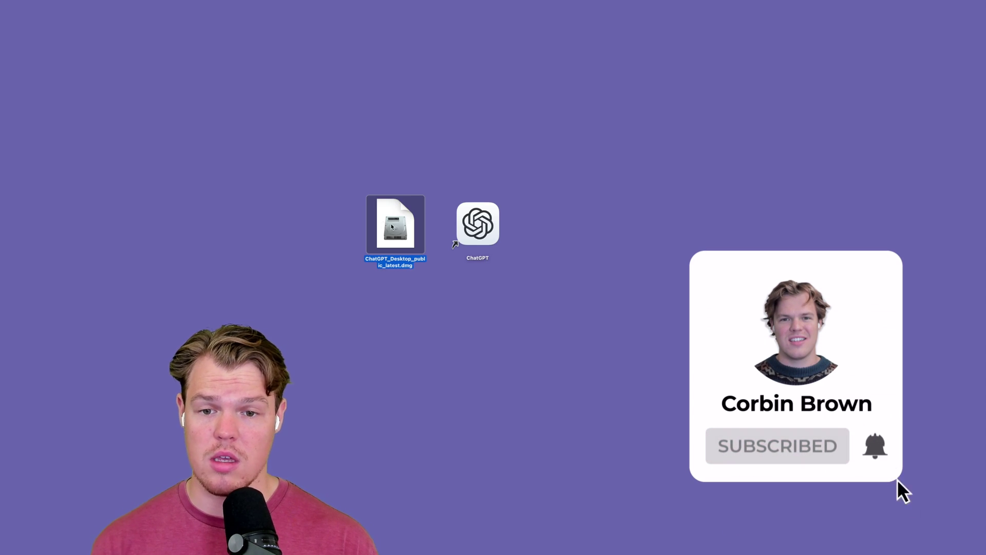
pyautogui.doubleClick(392, 226)
pyautogui.moveTo(449, 254); pyautogui.dragTo(575, 245)
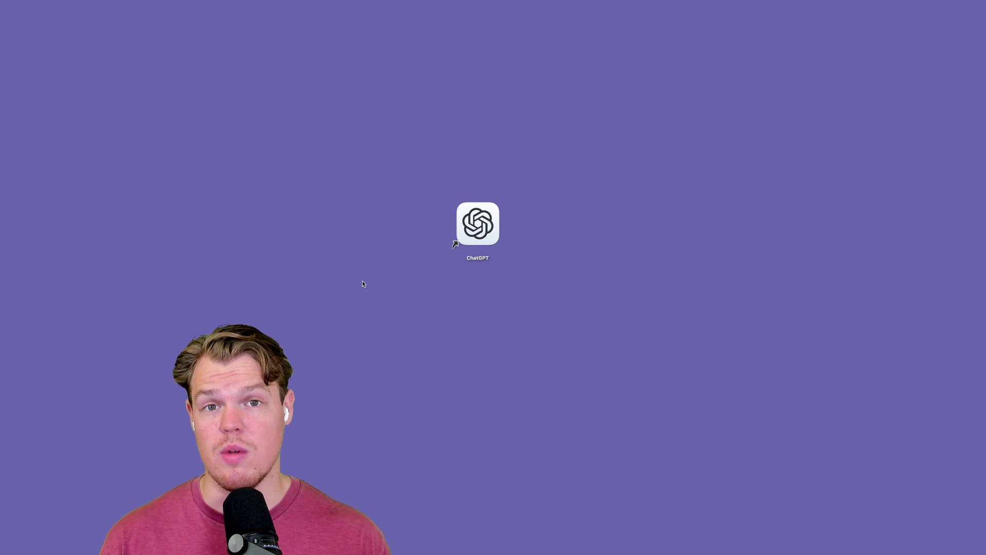
# - Launch ChatGPT and enlarge its window to fill the whole screen
pyautogui.doubleClick(475, 234)
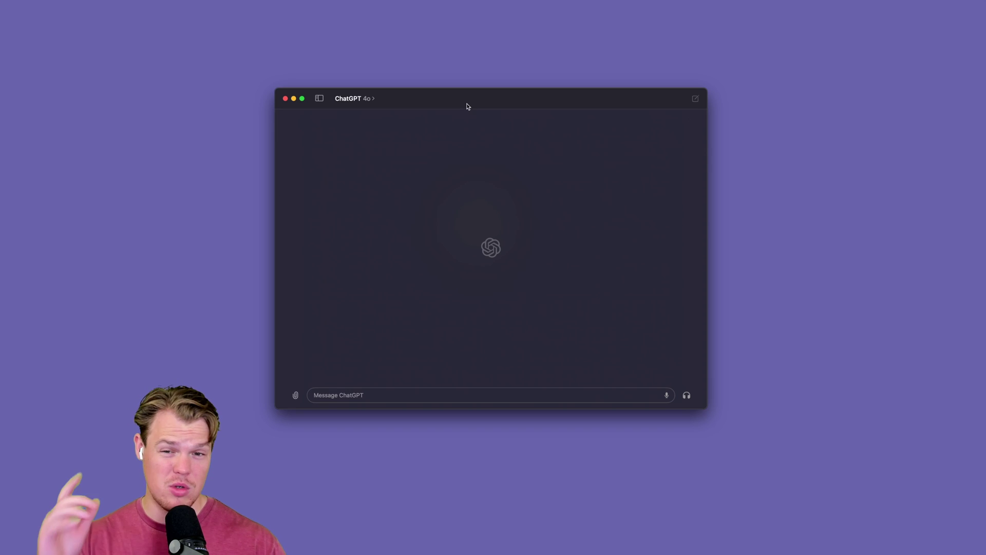
pyautogui.moveTo(467, 106); pyautogui.dragTo(154, 0)
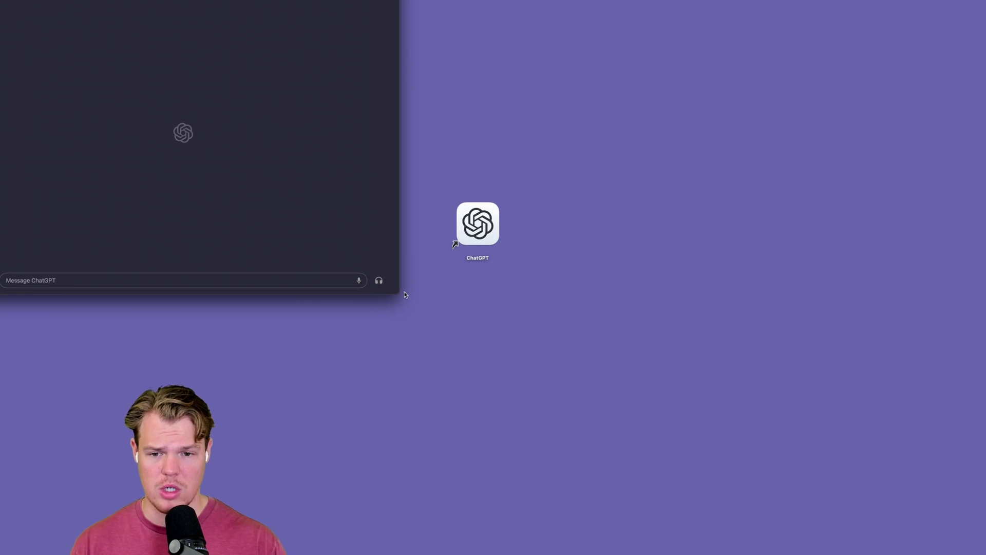
pyautogui.moveTo(396, 292); pyautogui.dragTo(985, 554)
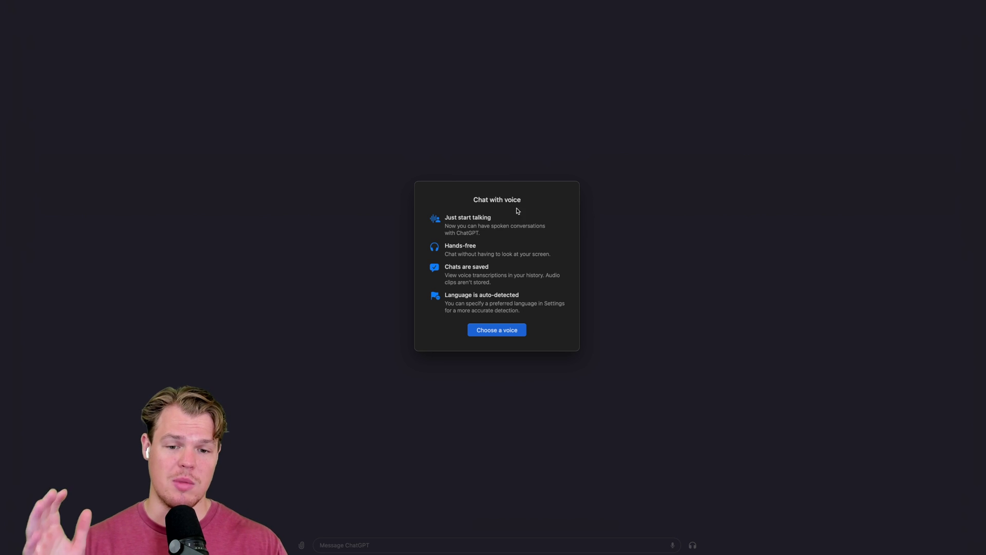
# - Preview the Cove, Juniper, Breeze and Ember voices, then select Juniper
pyautogui.click(511, 334)
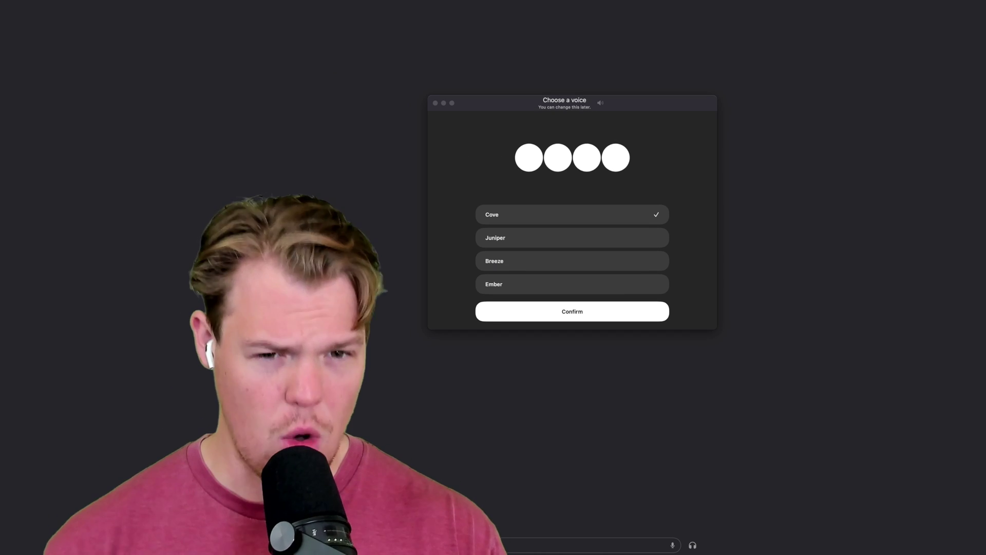
pyautogui.click(550, 219)
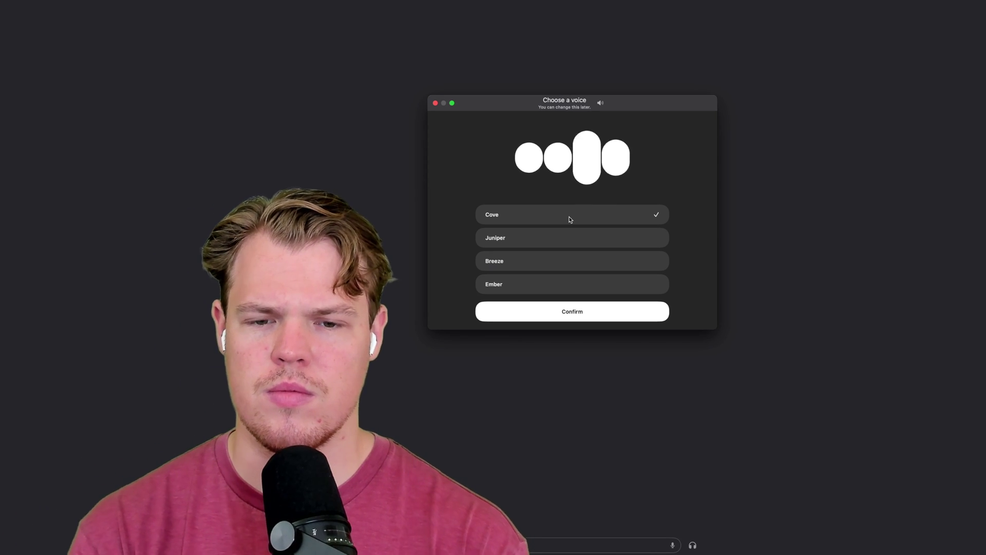
pyautogui.click(553, 238)
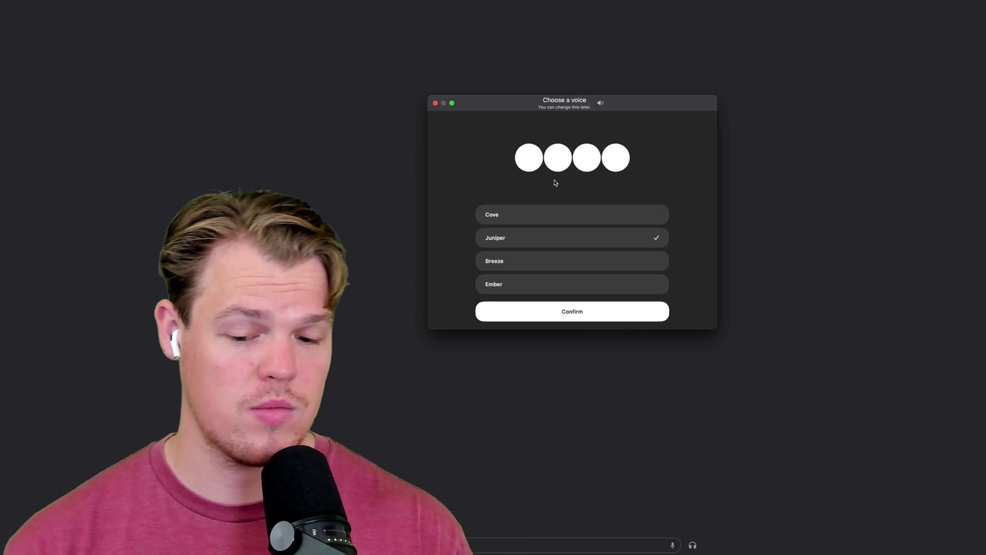
pyautogui.click(546, 262)
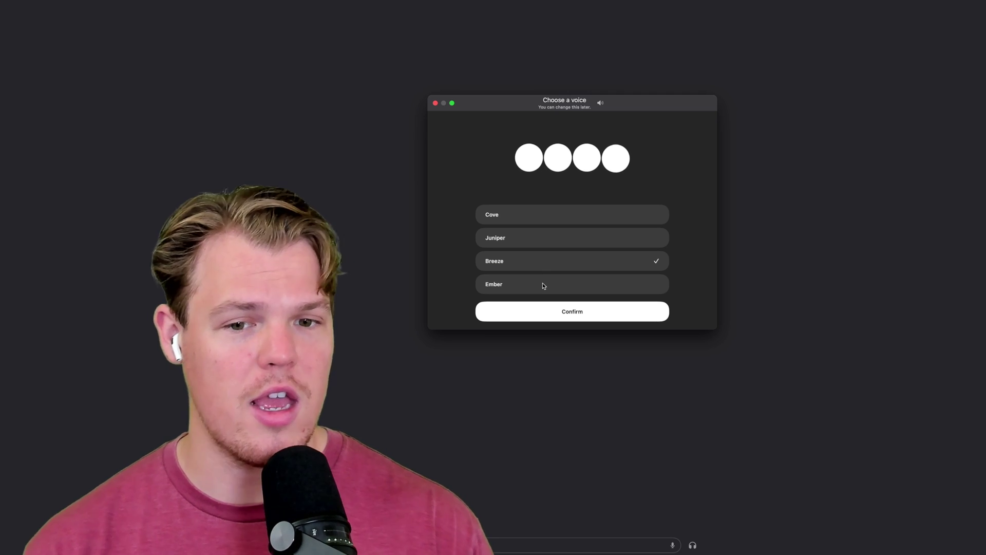
pyautogui.click(543, 285)
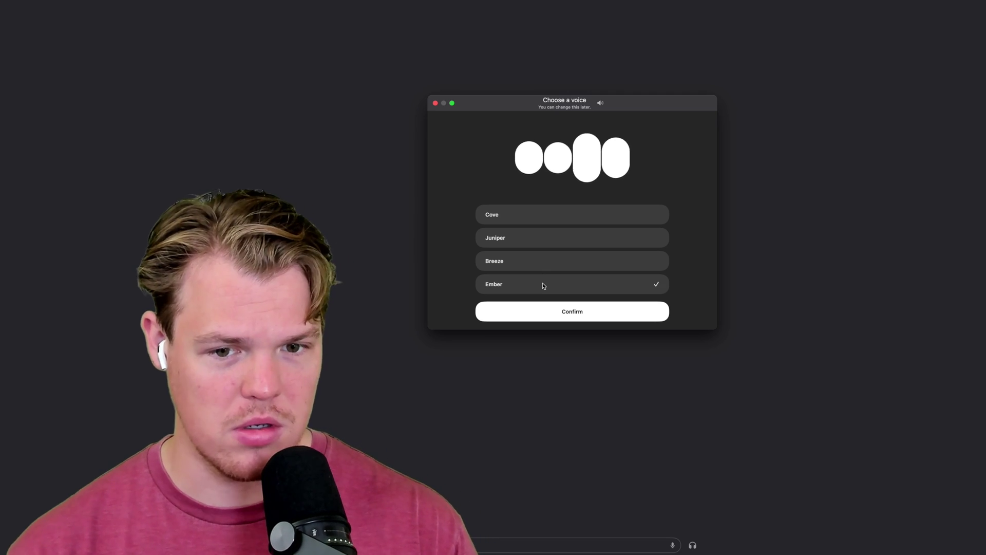
pyautogui.click(569, 240)
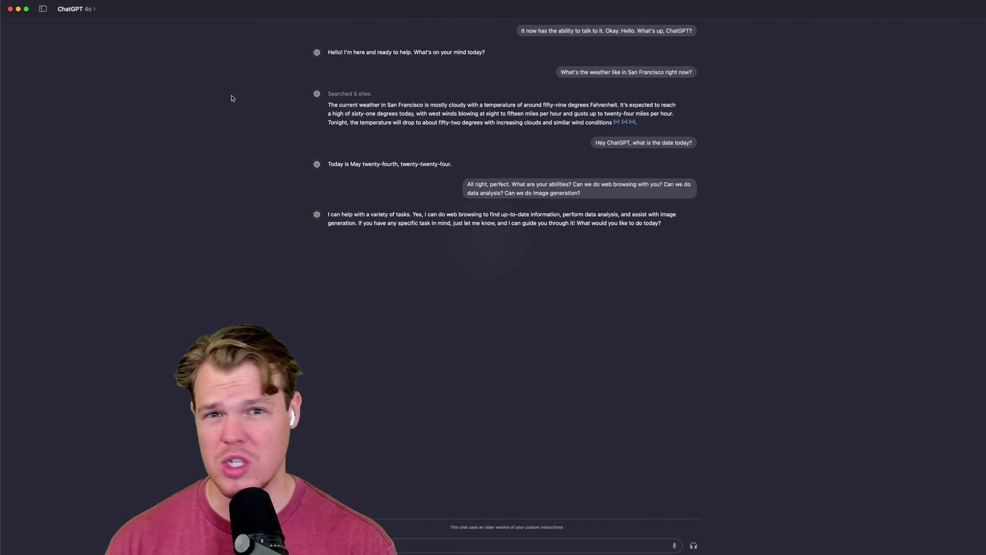
# - Open Explore GPTs from the ChatGPT 4o model menu and scroll through the catalogue
pyautogui.click(74, 9)
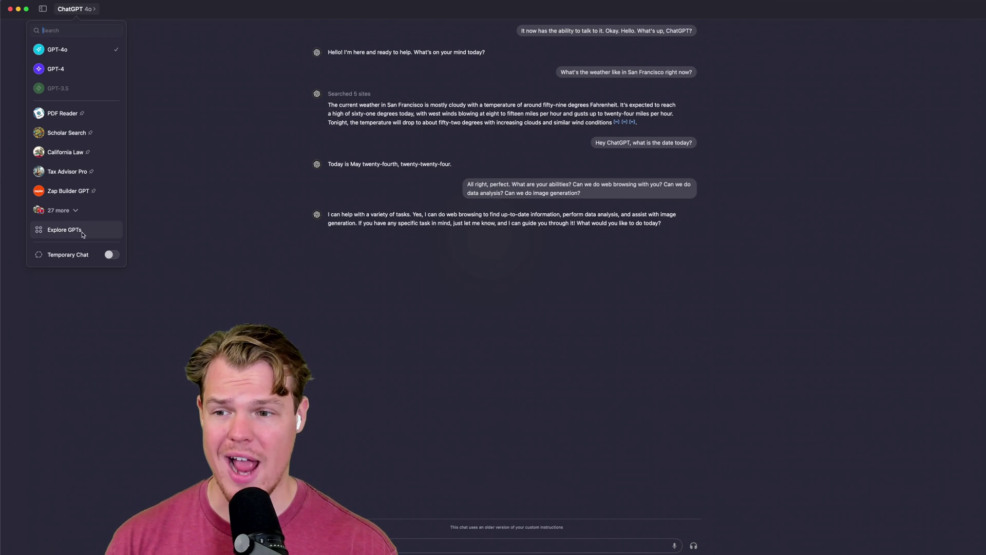
pyautogui.click(63, 230)
pyautogui.scroll(-5, 485, 297)
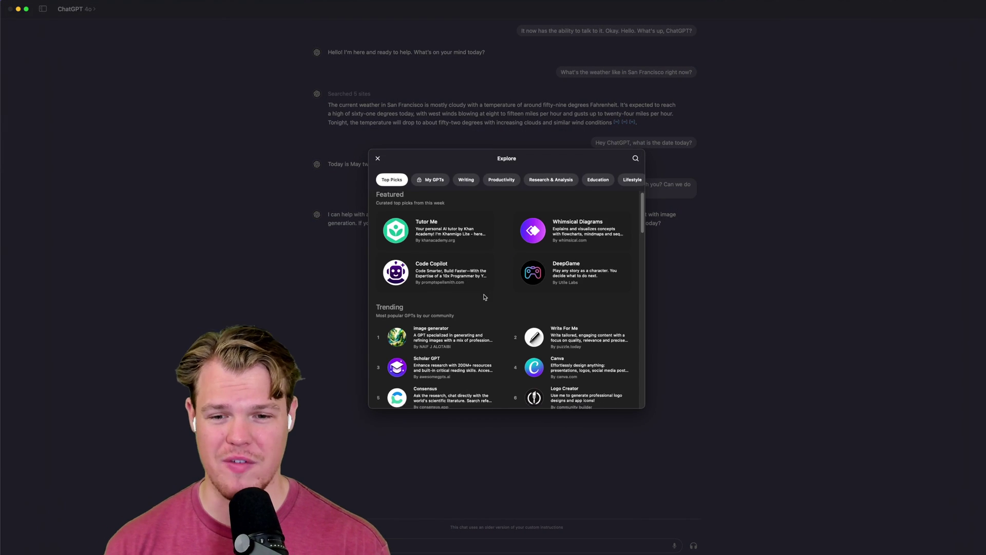
pyautogui.scroll(-10, 485, 297)
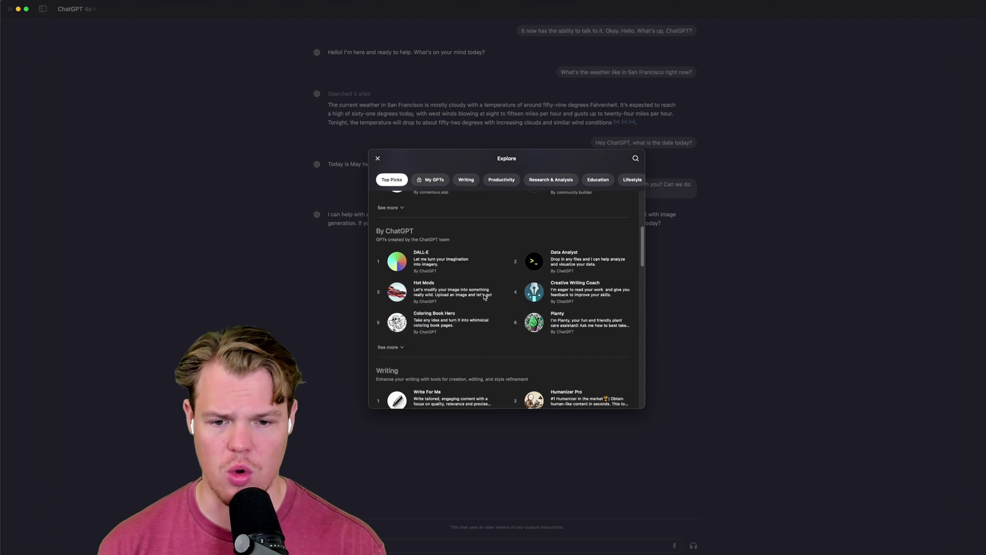
pyautogui.scroll(-5, 486, 297)
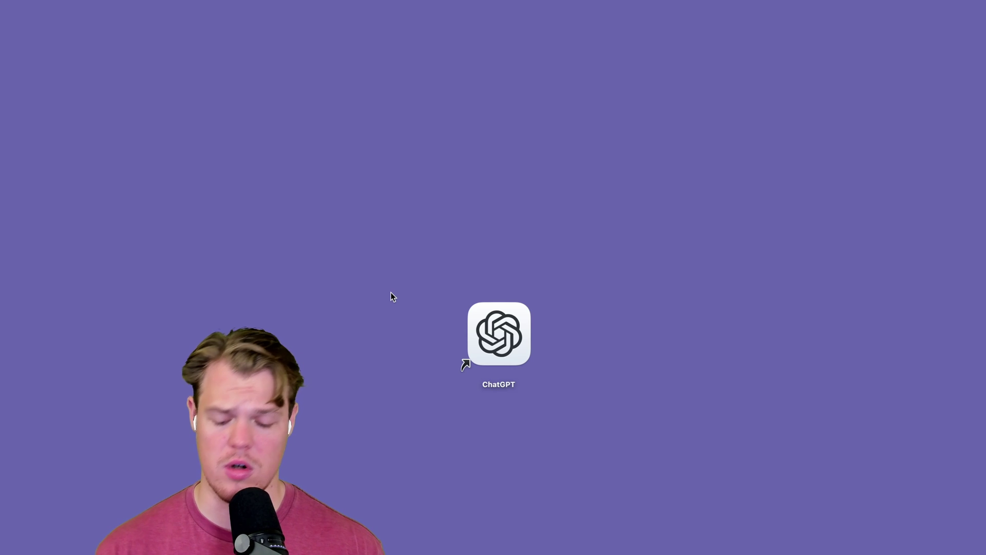
# - Ask the Option+Space quick-chat bar 'What is the best place to eat in Dallas Texas'
pyautogui.hotkey('alt', 'space')
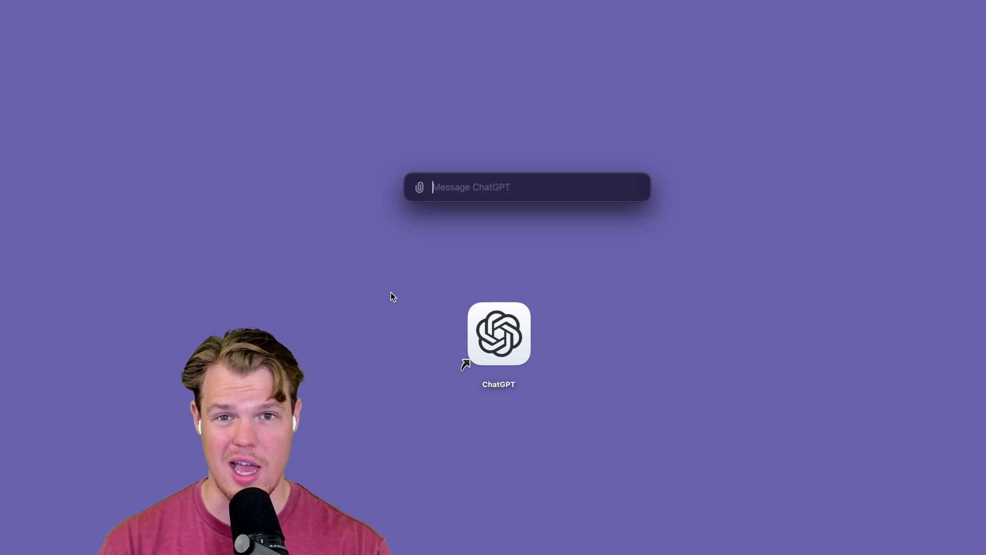
pyautogui.write('What is the best place to eat in')
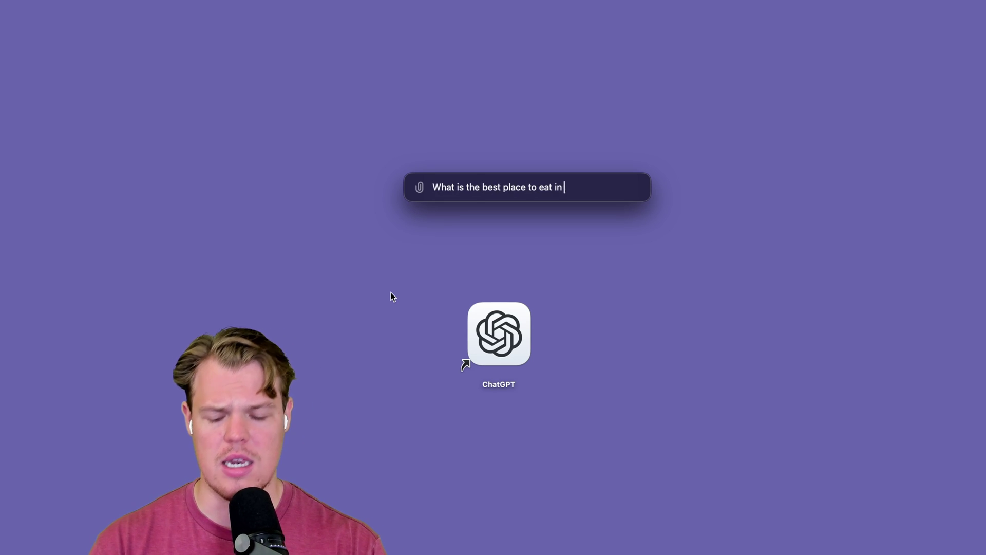
pyautogui.write(' Dallas Texas')
pyautogui.press('Return')
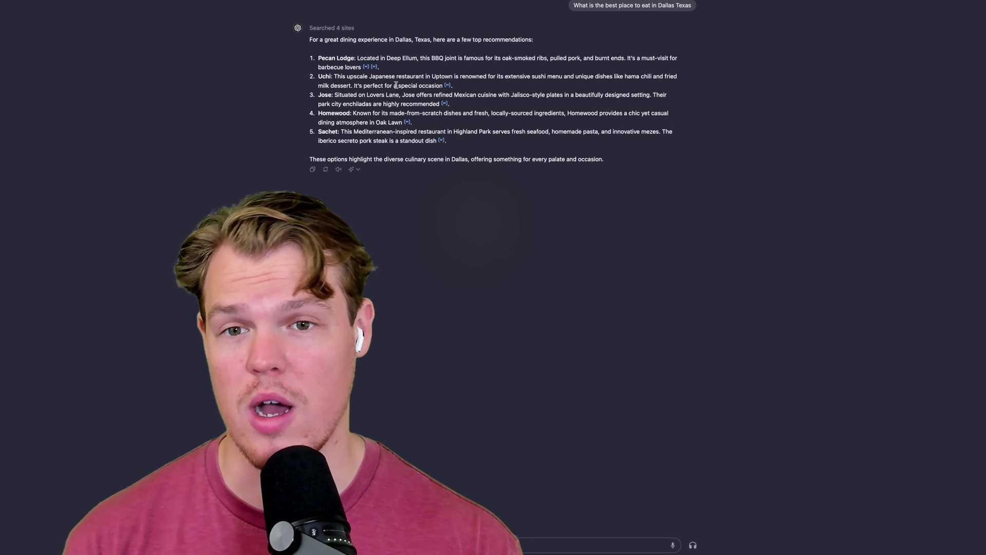
# - Open the cited '50 best restaurants in Dallas' article and scroll through it
pyautogui.click(374, 69)
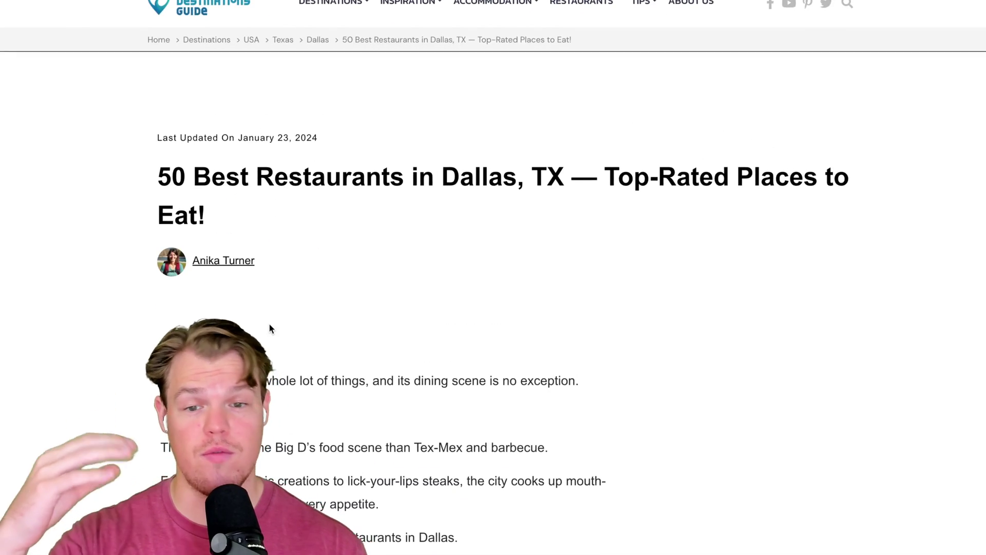
pyautogui.scroll(-7, 269, 322)
pyautogui.scroll(-9, 270, 329)
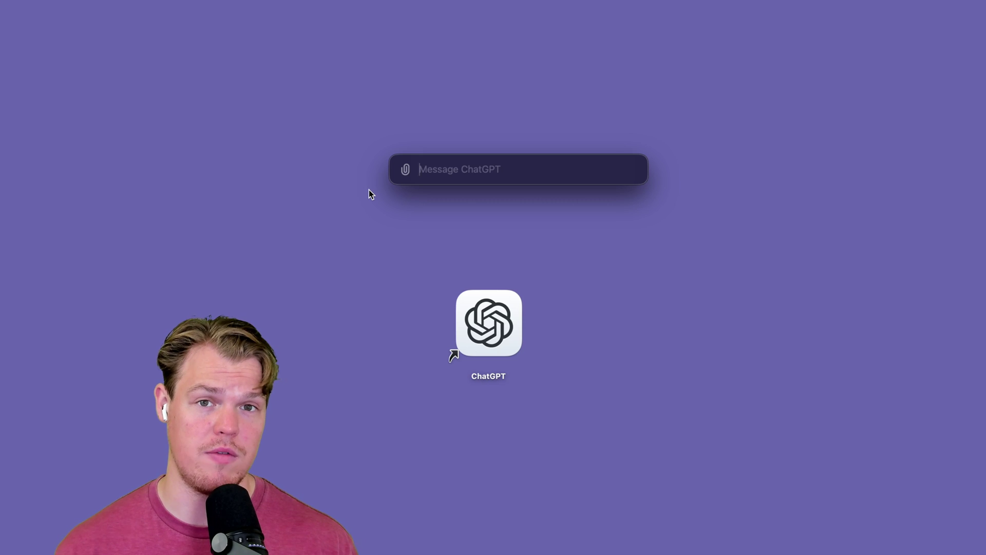
# - Request an Entire Screen screenshot via the paperclip and approve the permission with Continue
pyautogui.click(401, 175)
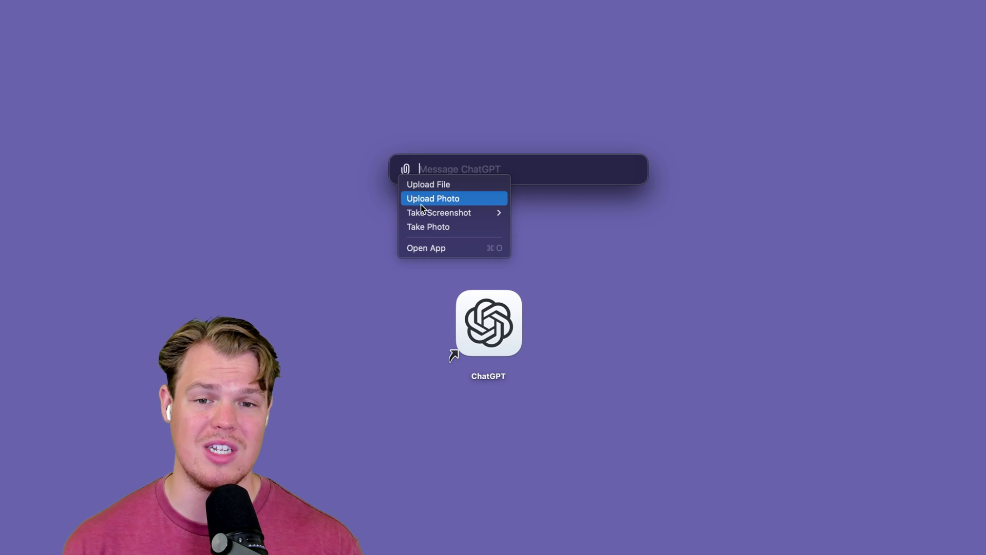
pyautogui.moveTo(423, 211)
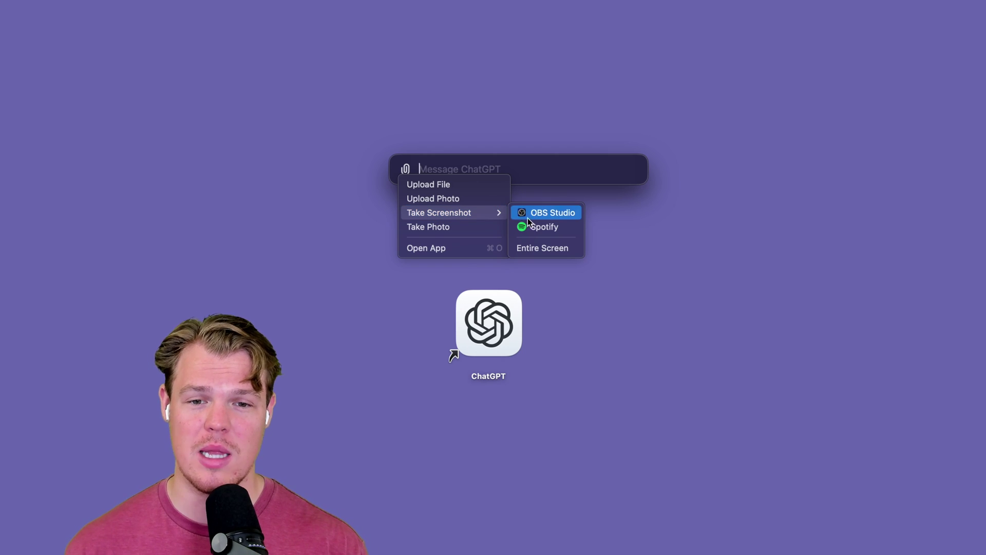
pyautogui.click(538, 247)
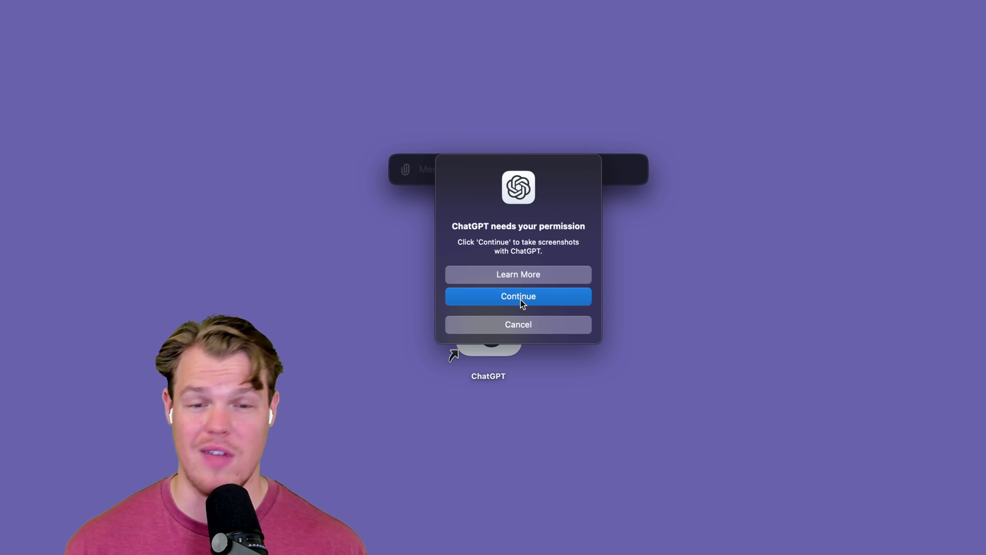
pyautogui.click(520, 298)
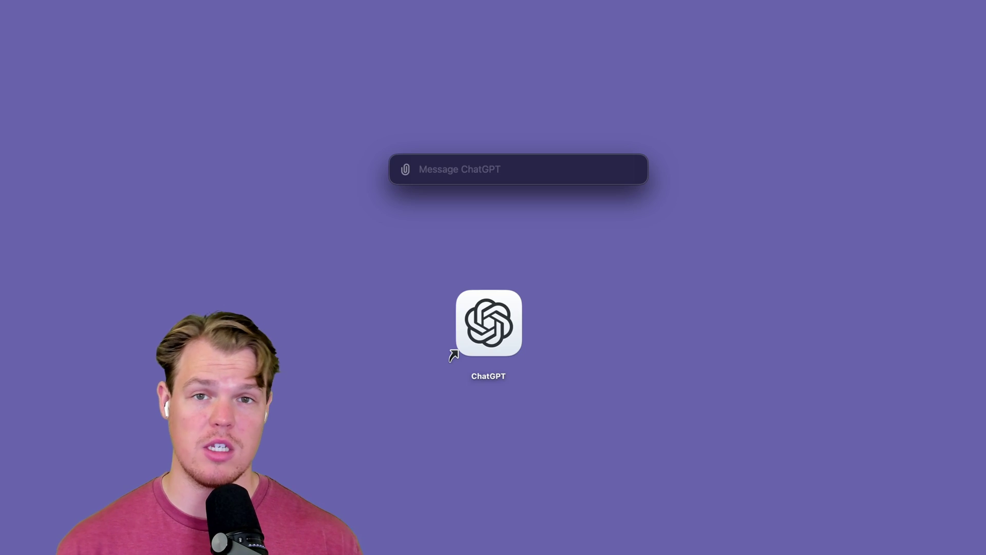
# - Attach a Spotify - Premium screenshot, ask 'Who is this artist', and preview the thumbnail
pyautogui.click(406, 173)
pyautogui.moveTo(424, 209)
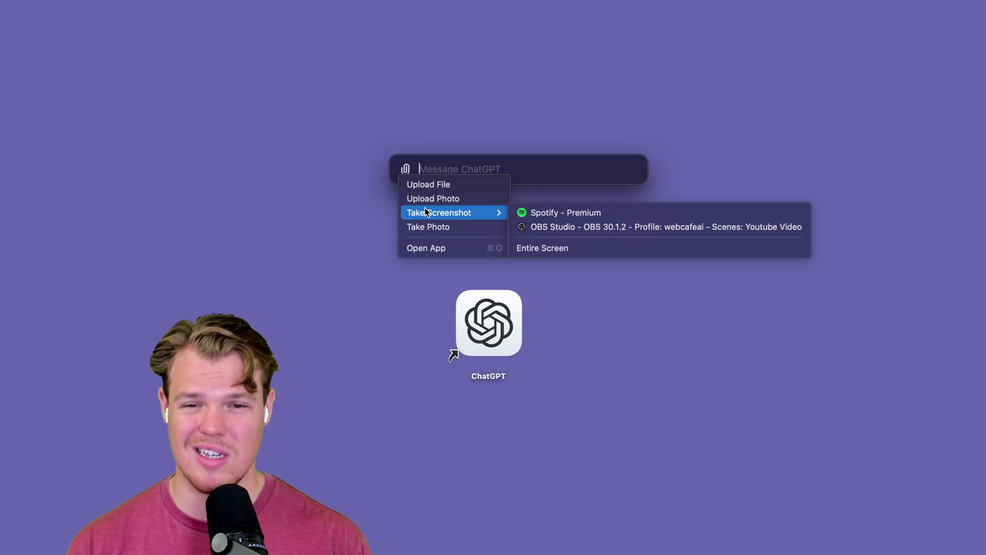
pyautogui.click(522, 213)
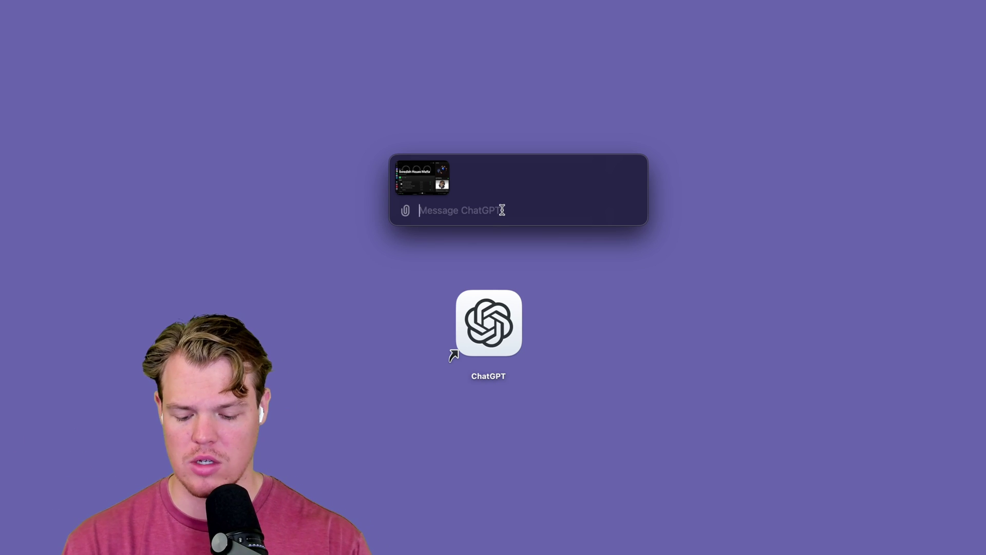
pyautogui.write('Who is this artist')
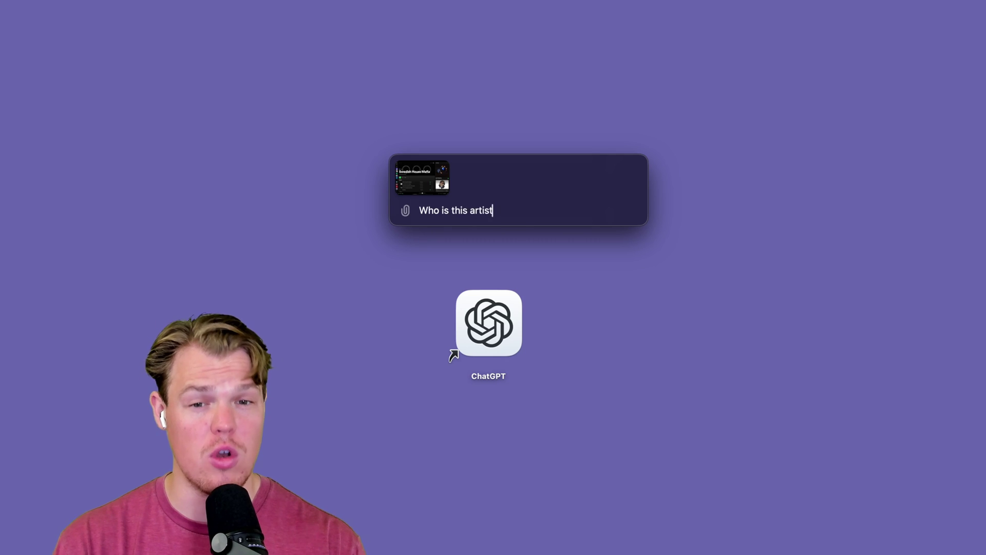
pyautogui.press('Return')
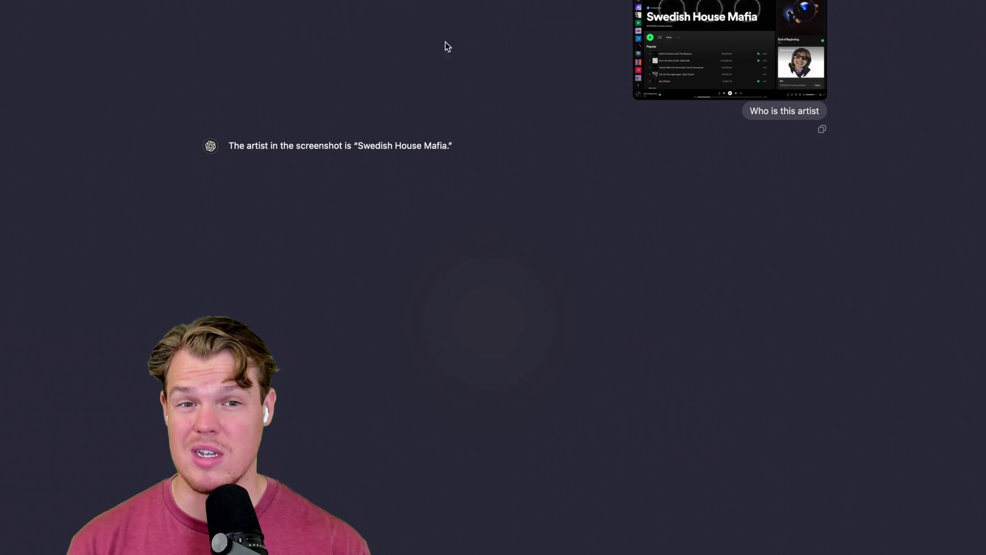
pyautogui.click(691, 45)
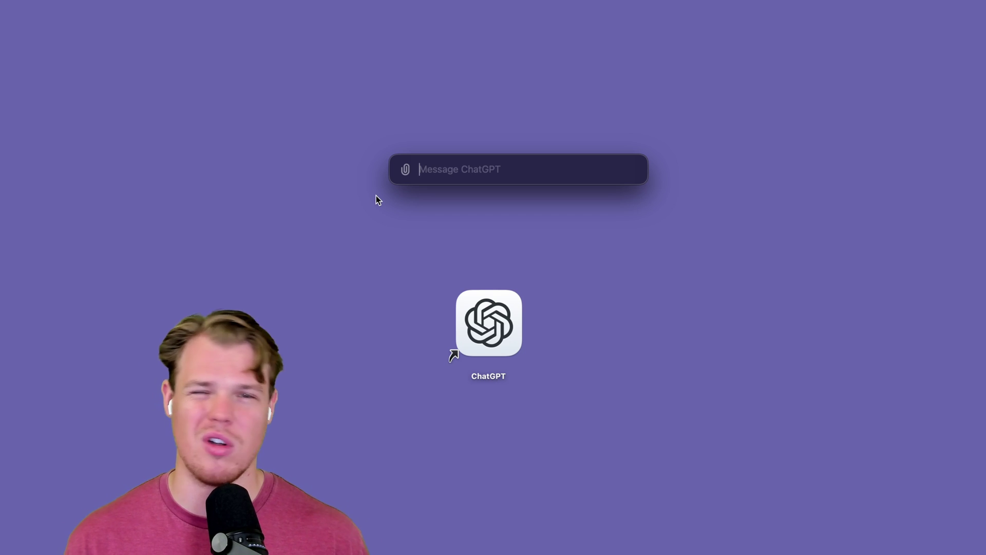
# - Open the paperclip attachment options to take another screenshot
pyautogui.click(406, 169)
pyautogui.moveTo(446, 212)
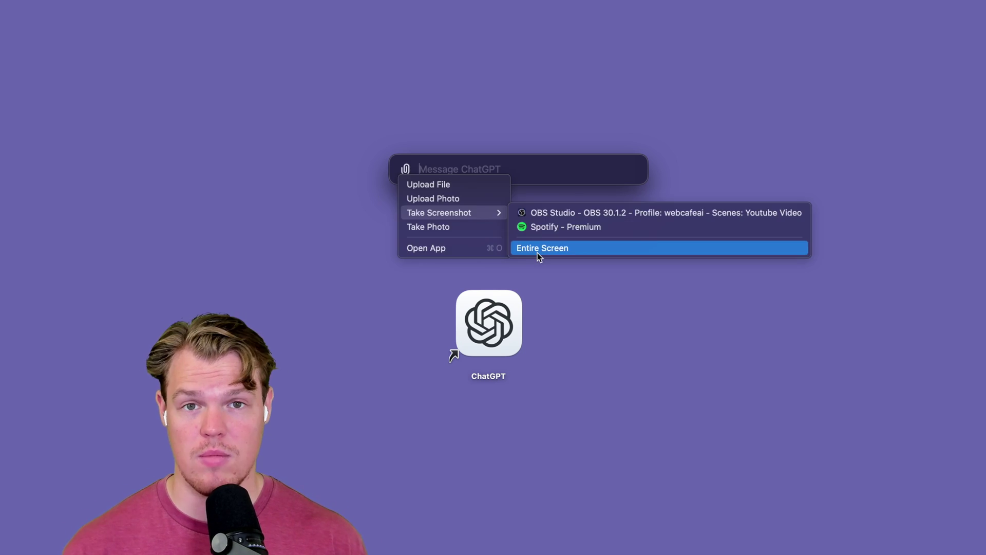